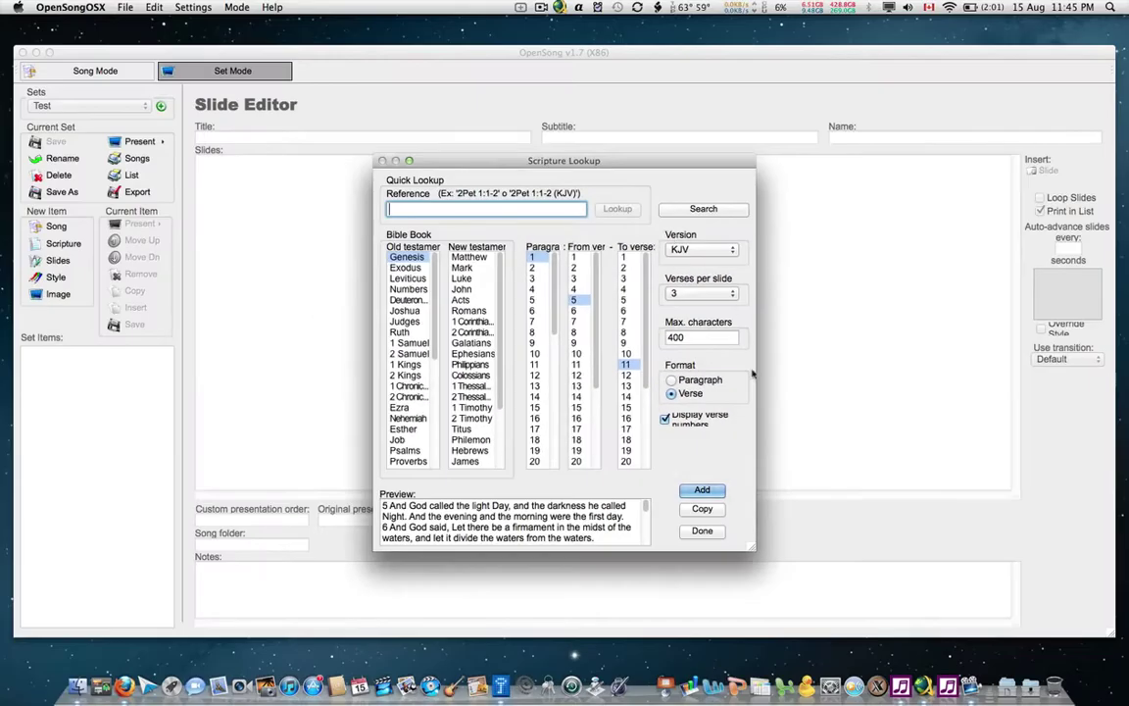
# Close the Scripture Lookup window and quit OpenSongOSX, leaving Firefox on opensong.org
pyautogui.click(701, 530)
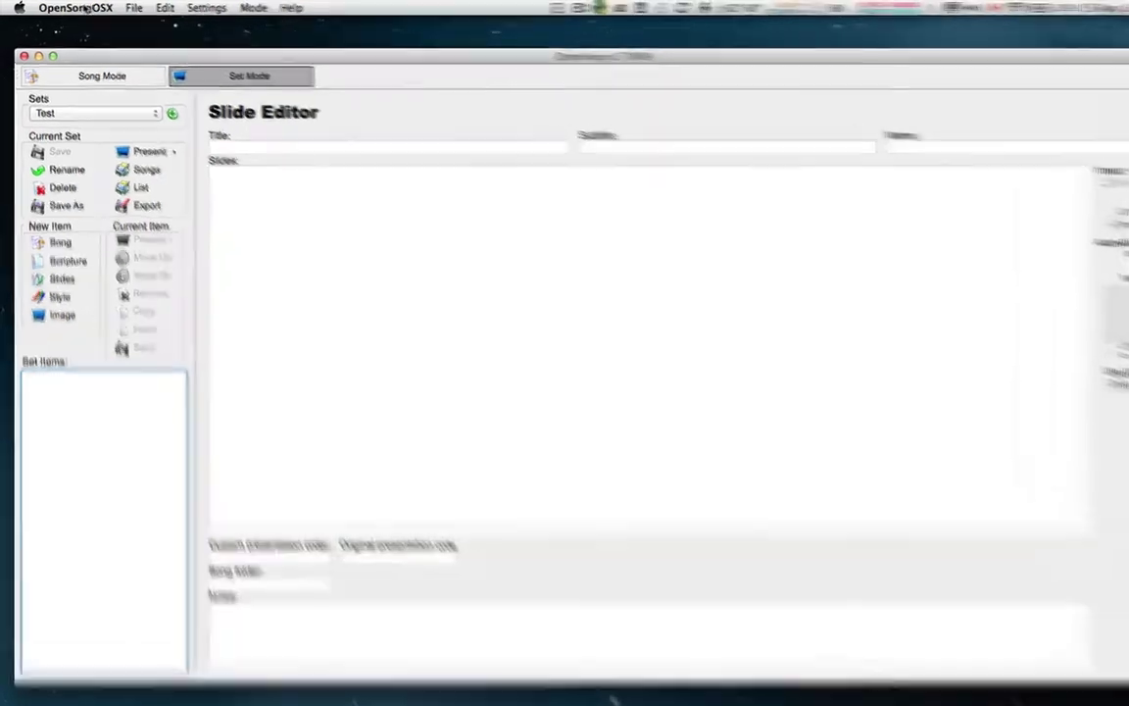
pyautogui.click(71, 7)
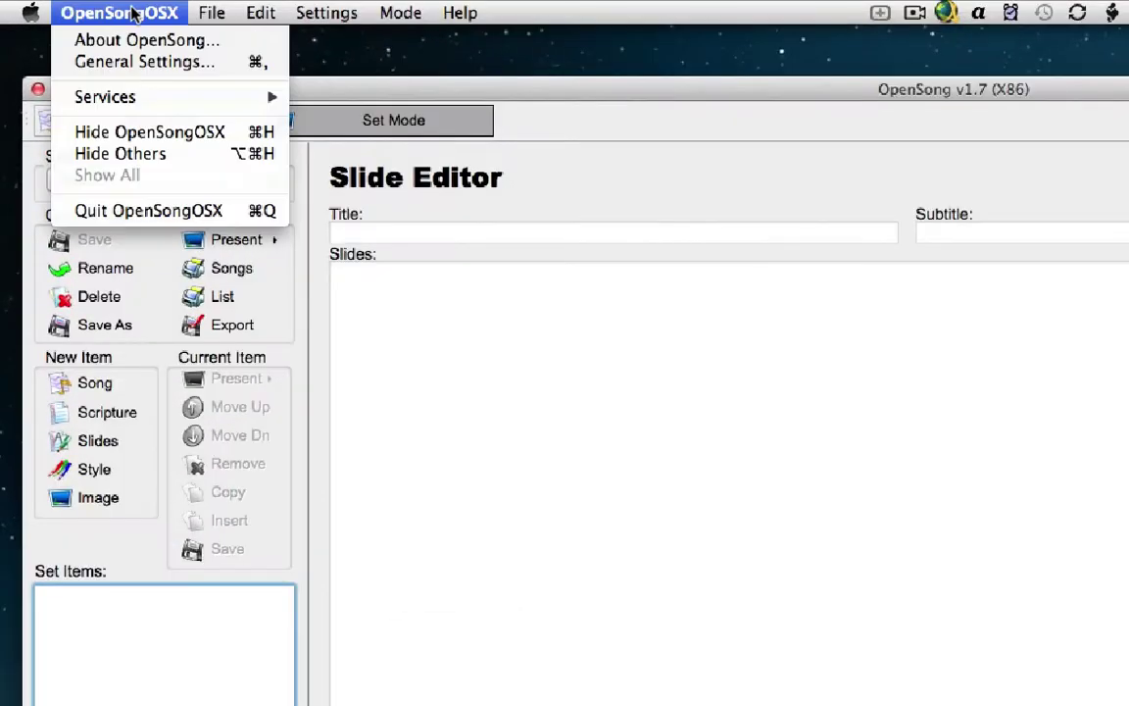
pyautogui.click(175, 212)
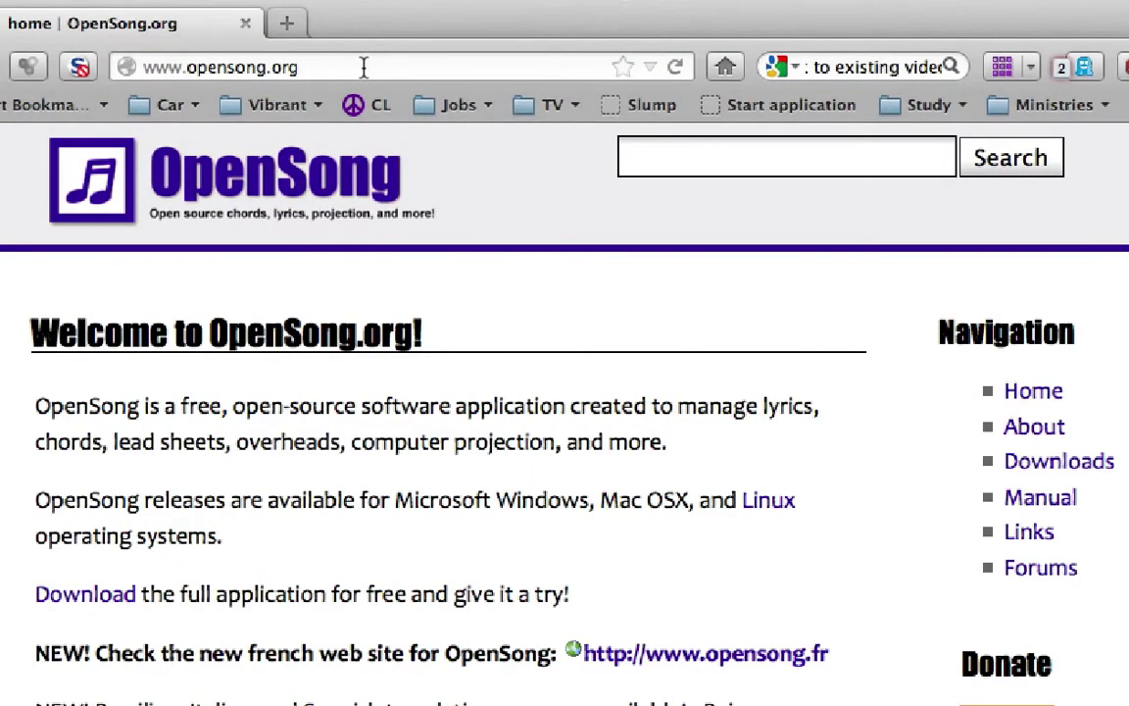
# Download the New Revised Standard Version (nrsv_update.zip) from OpenSong.org's English Bible translations
pyautogui.doubleClick(363, 67)
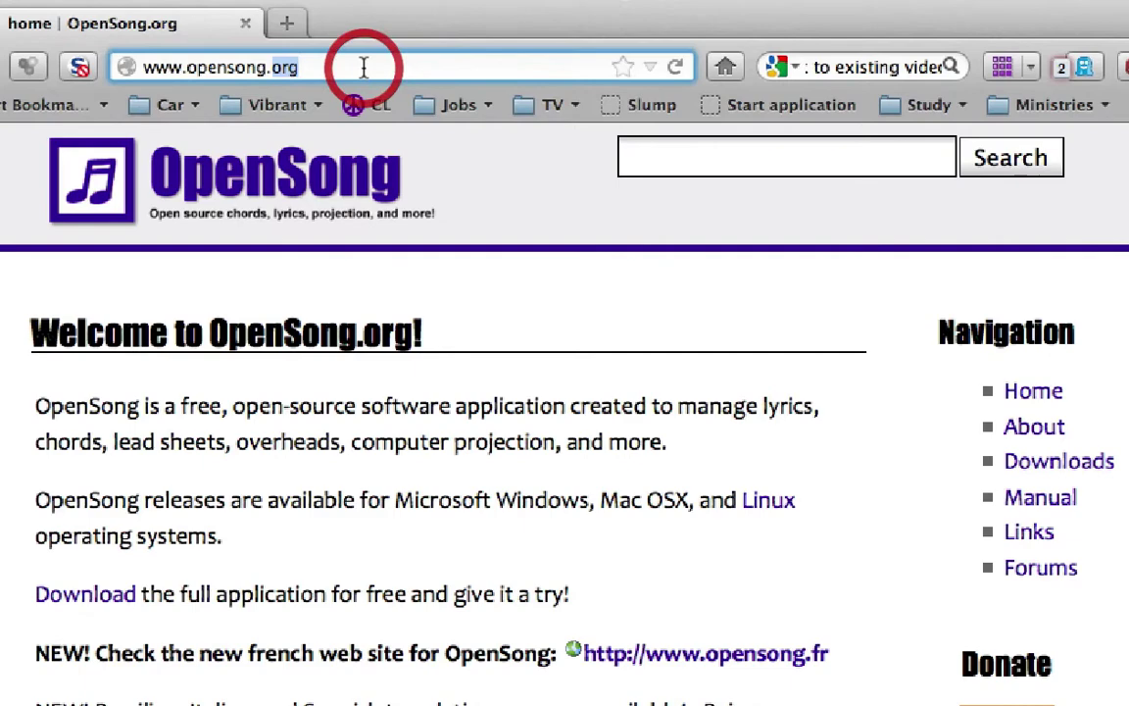
pyautogui.click(1099, 470)
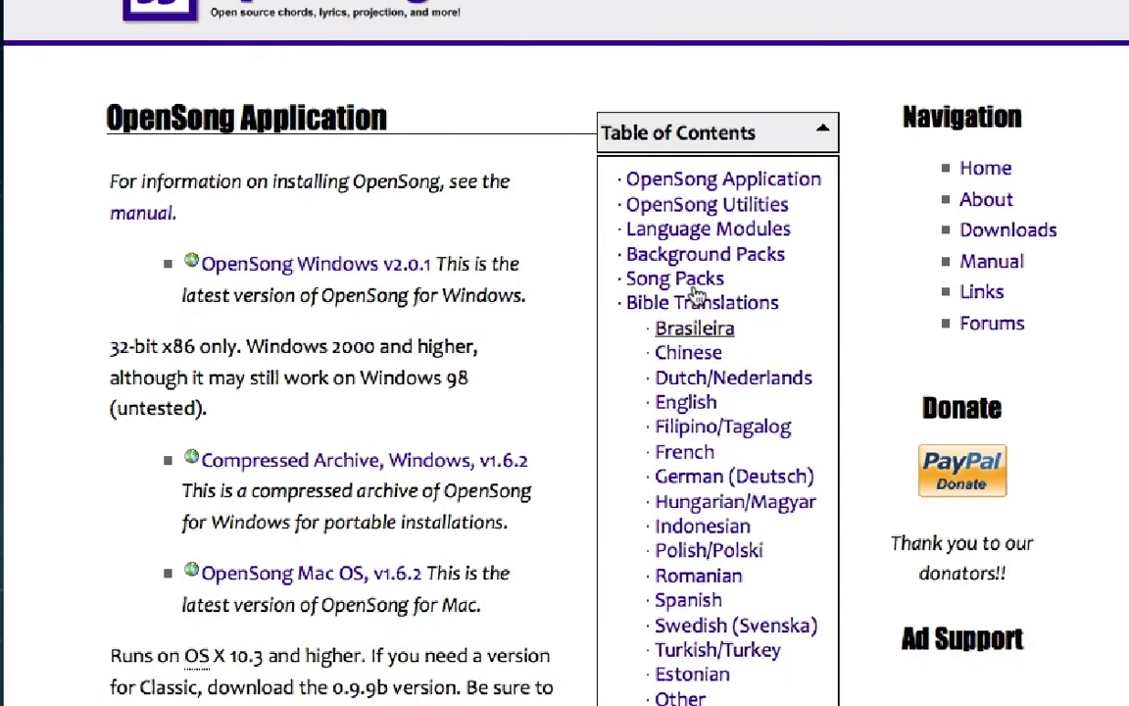
pyautogui.click(686, 403)
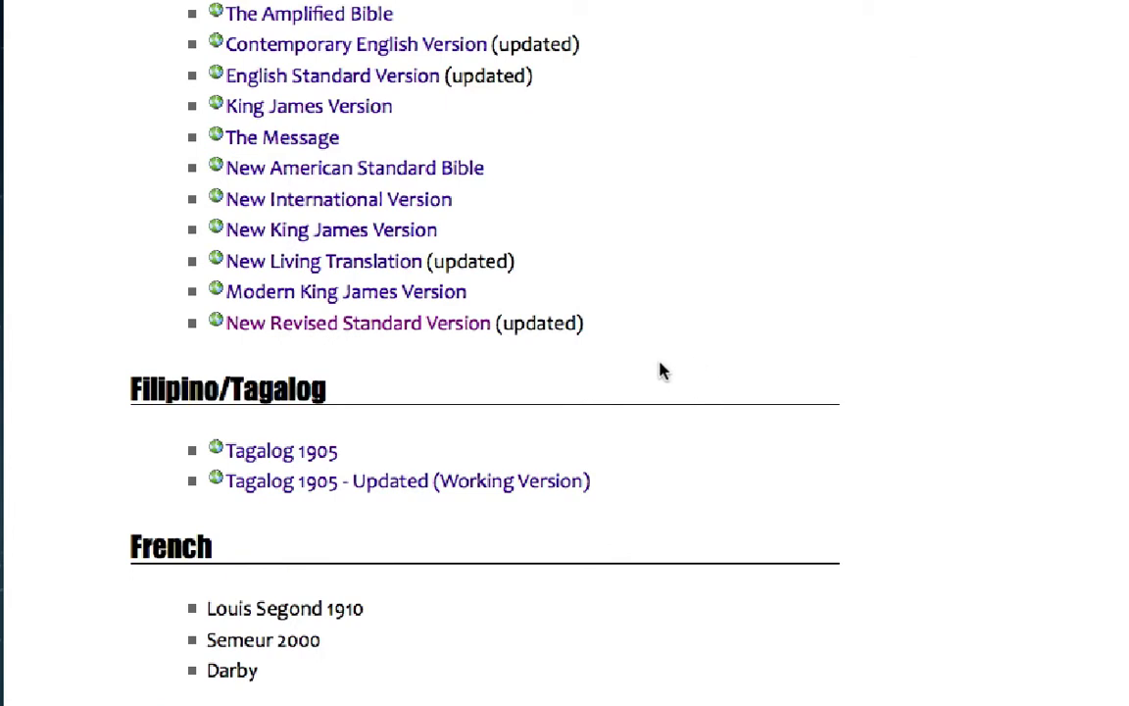
pyautogui.click(369, 332)
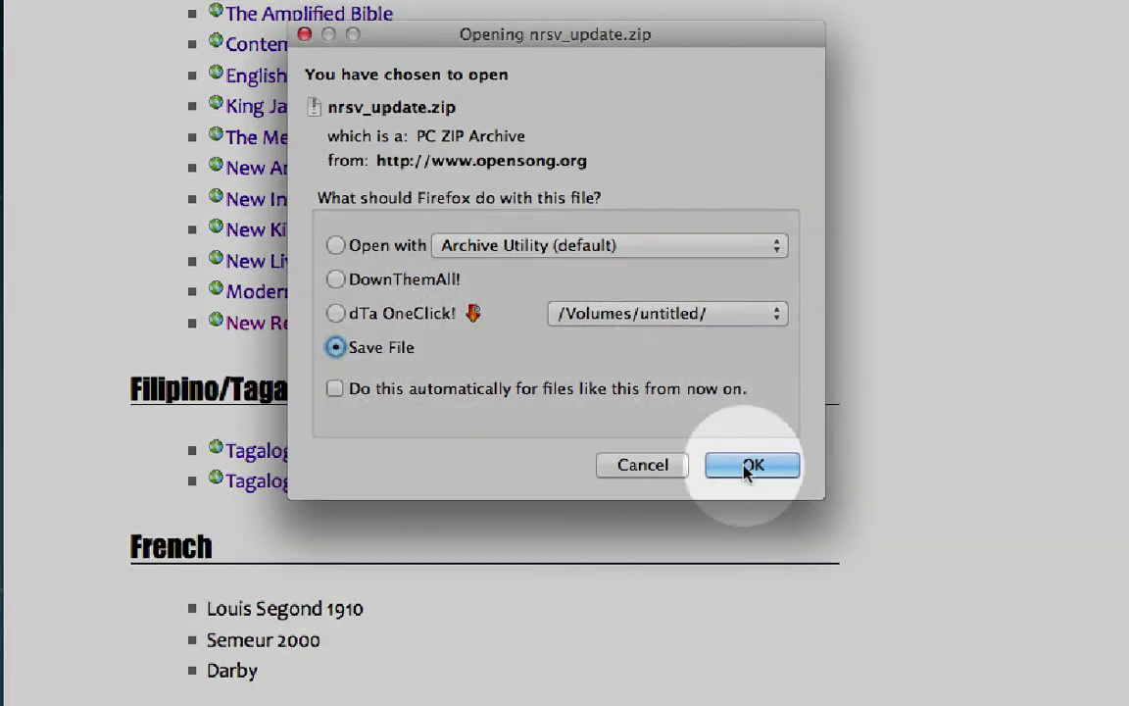
# Save nrsv_update.zip to the Downloads folder and let it finish downloading
pyautogui.click(745, 468)
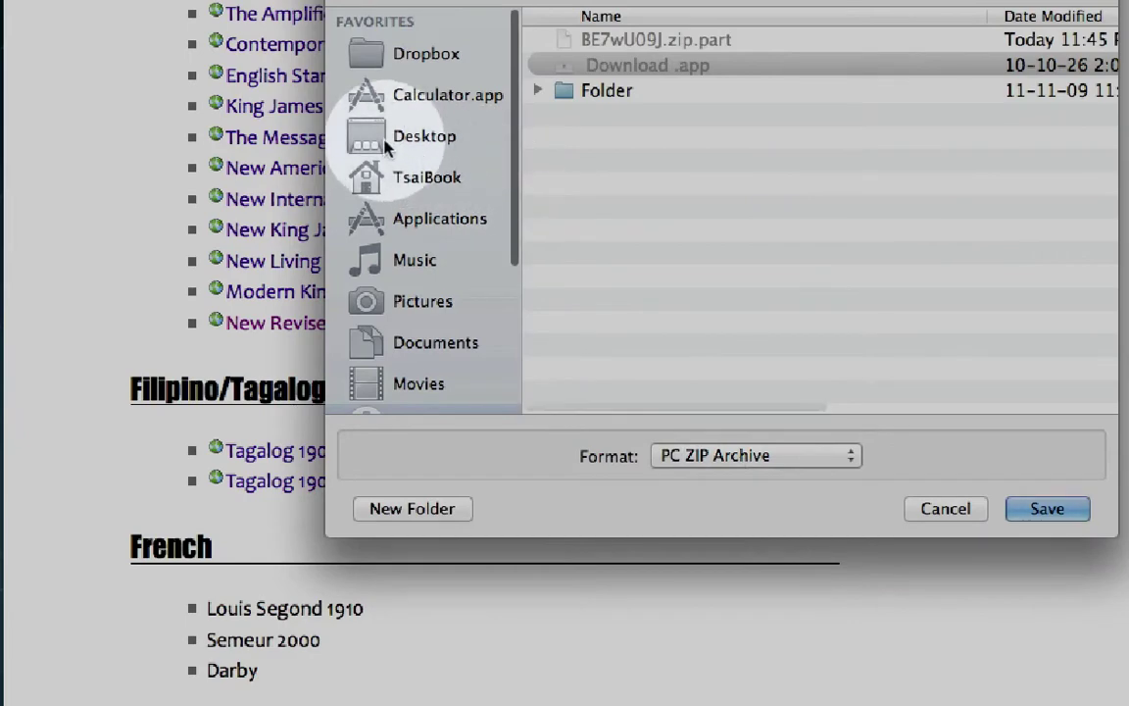
pyautogui.scroll(-4, 411, 225)
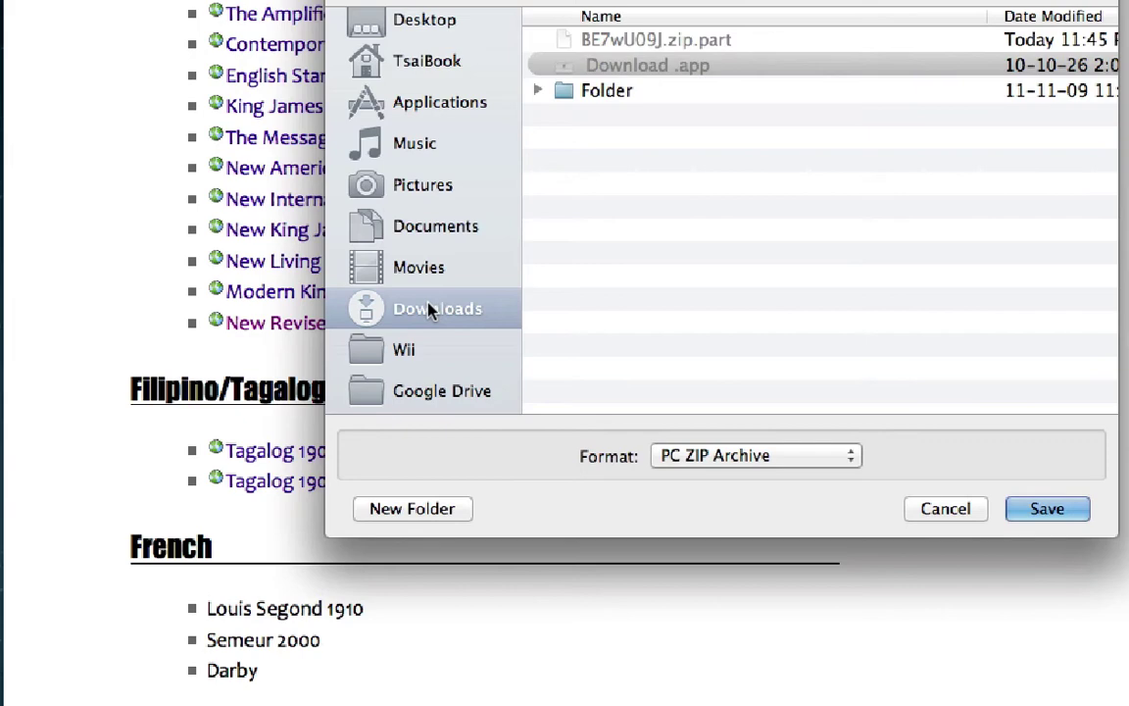
pyautogui.click(1047, 508)
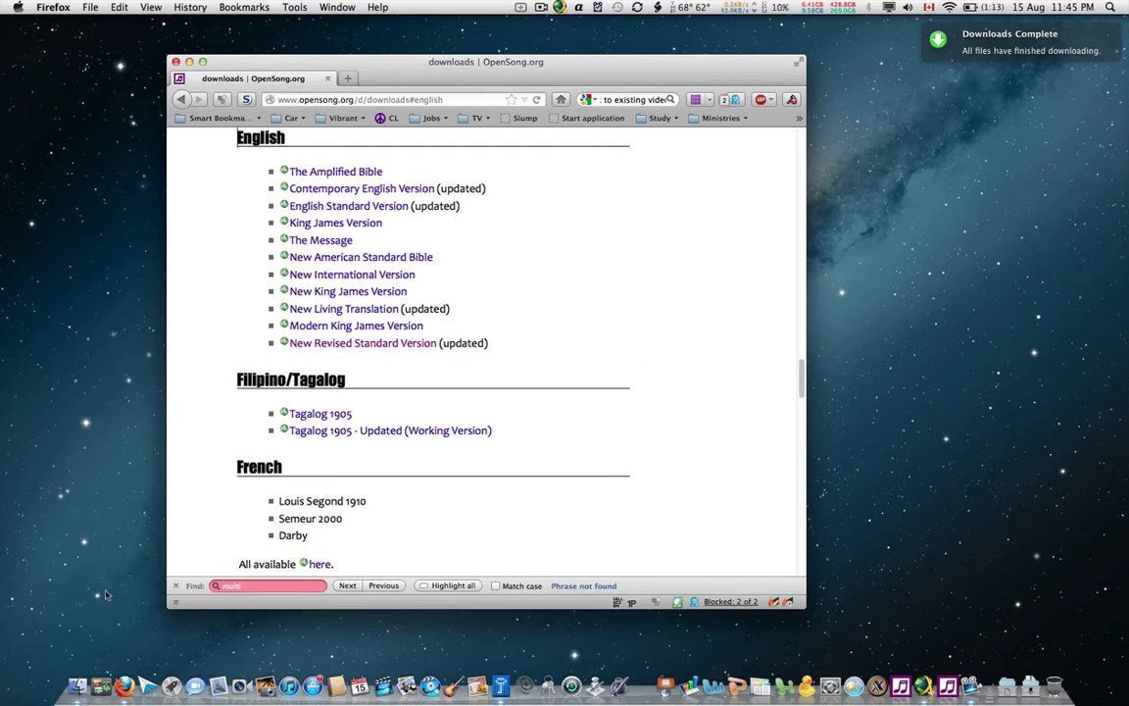
# Show the Downloads folder in a Finder window and select nrsv_update.zip
pyautogui.click(78, 664)
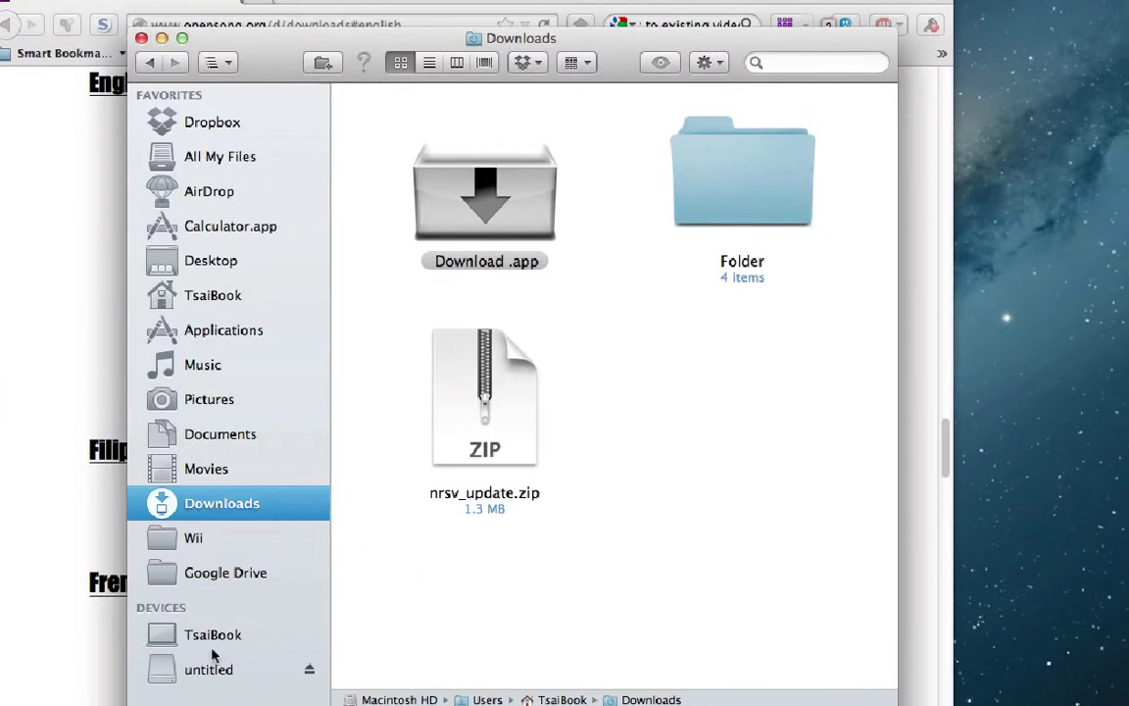
pyautogui.click(214, 635)
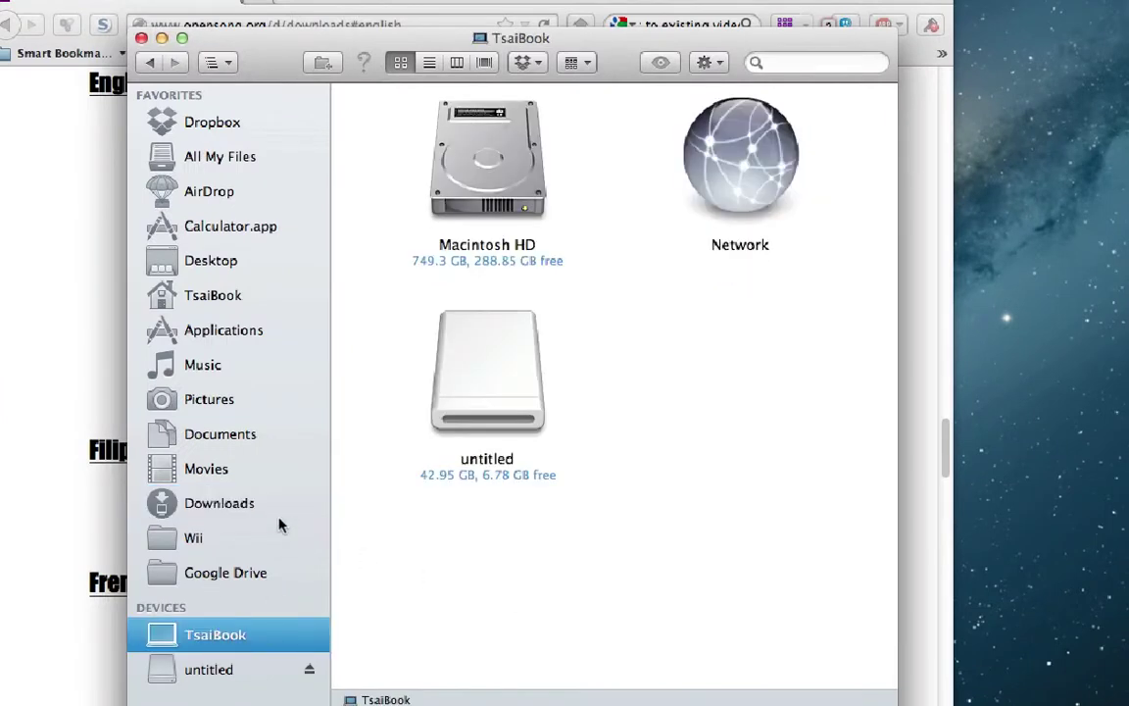
pyautogui.click(220, 506)
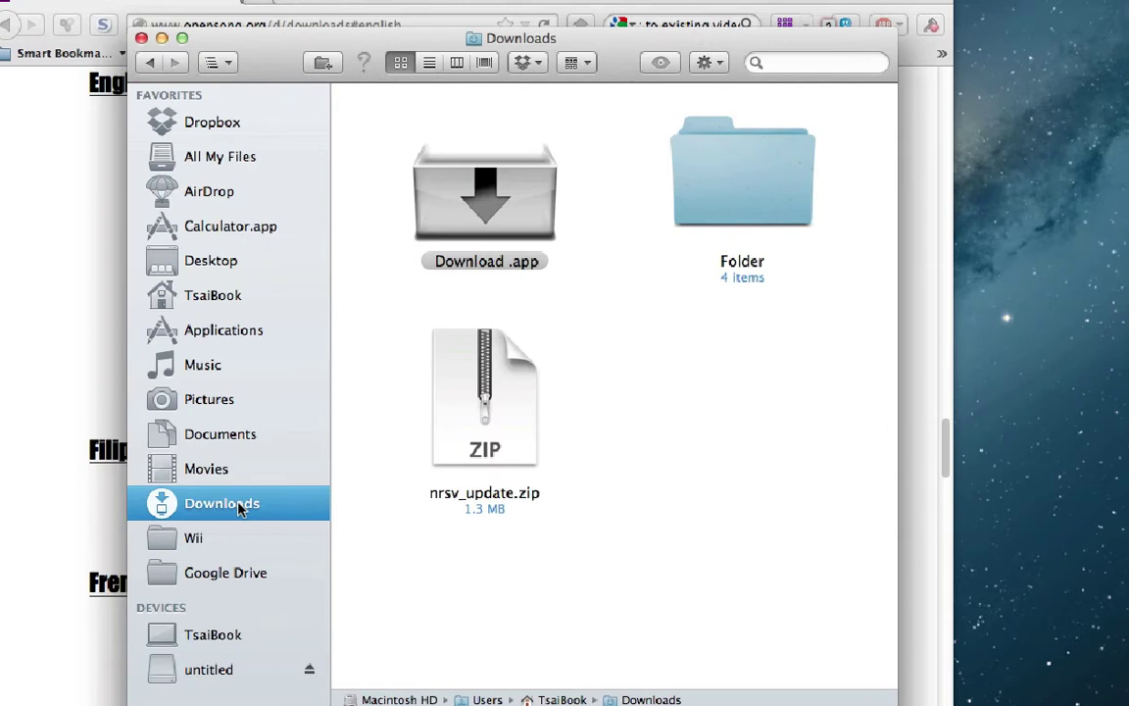
pyautogui.click(460, 395)
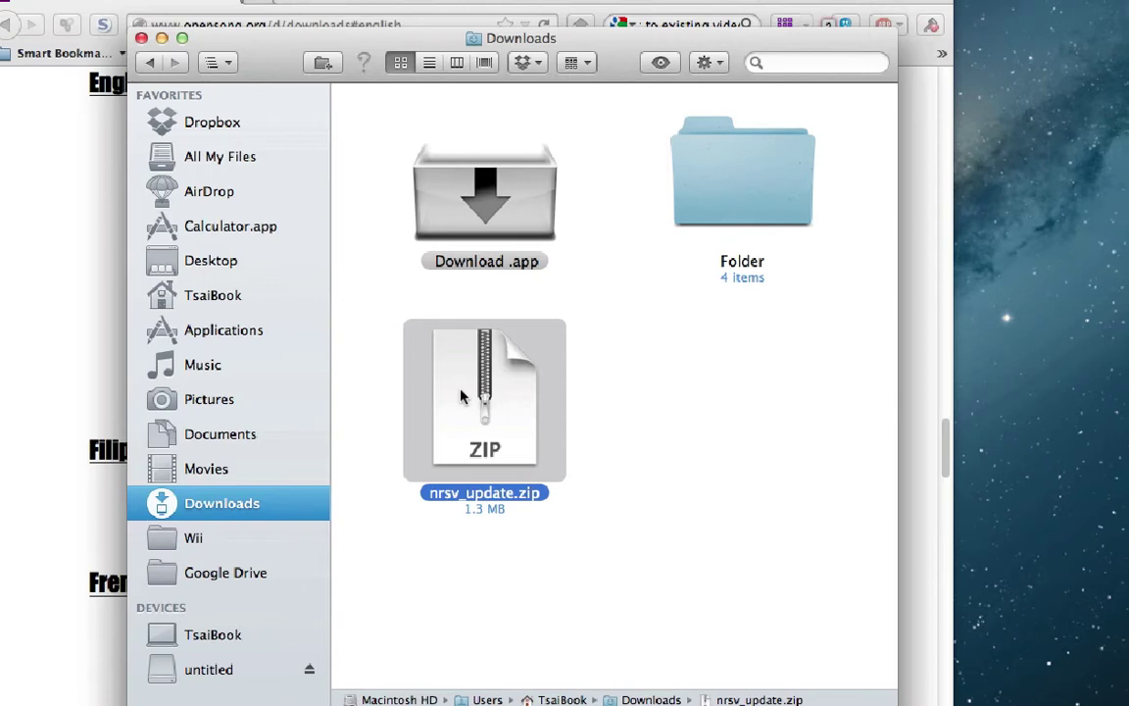
# Unarchive nrsv_update.zip, select the NRSV file, and move the nrsv_update window aside
pyautogui.doubleClick(460, 396)
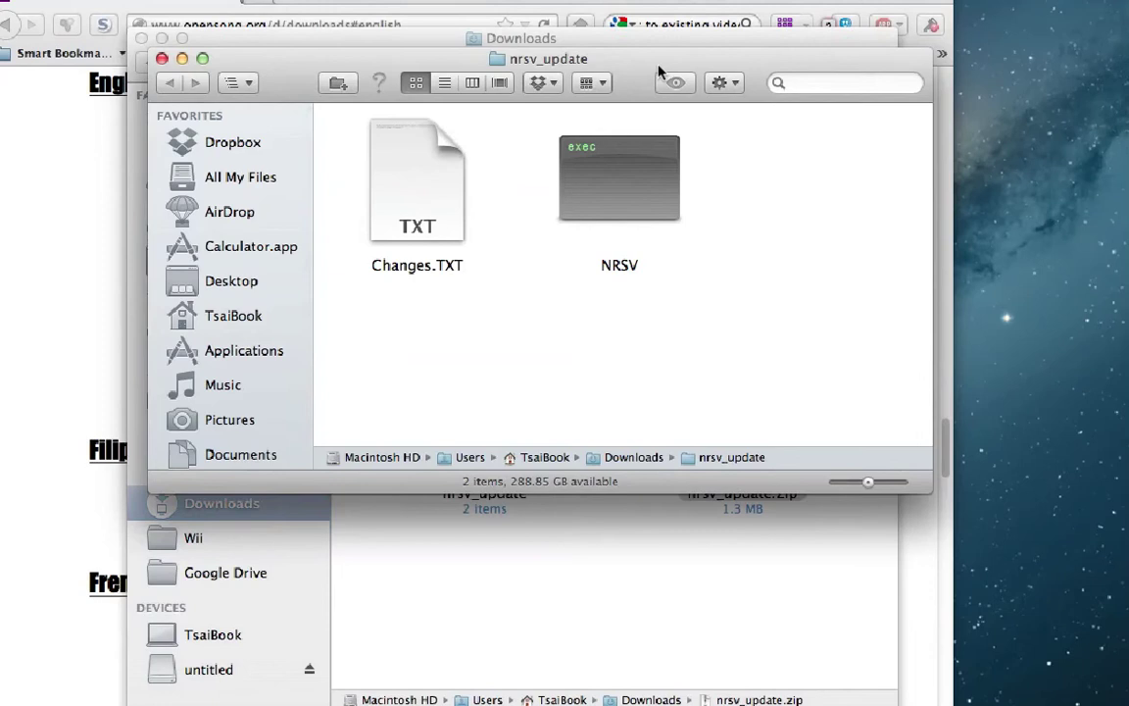
pyautogui.click(645, 206)
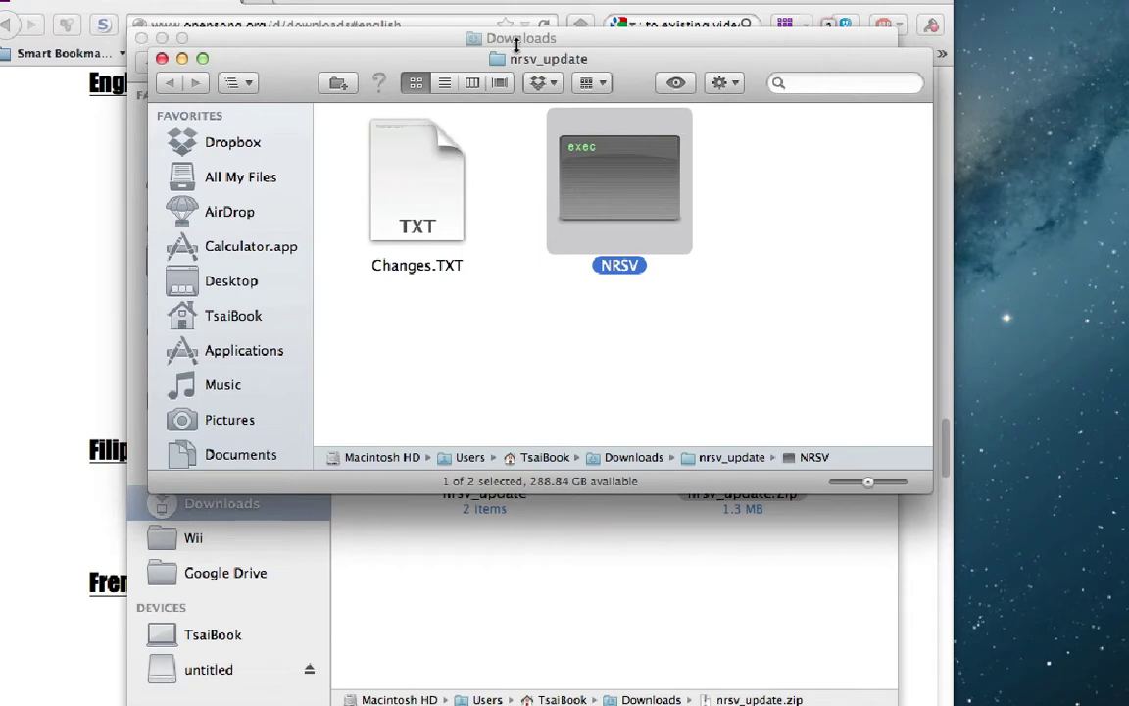
pyautogui.moveTo(526, 62); pyautogui.dragTo(995, 197)
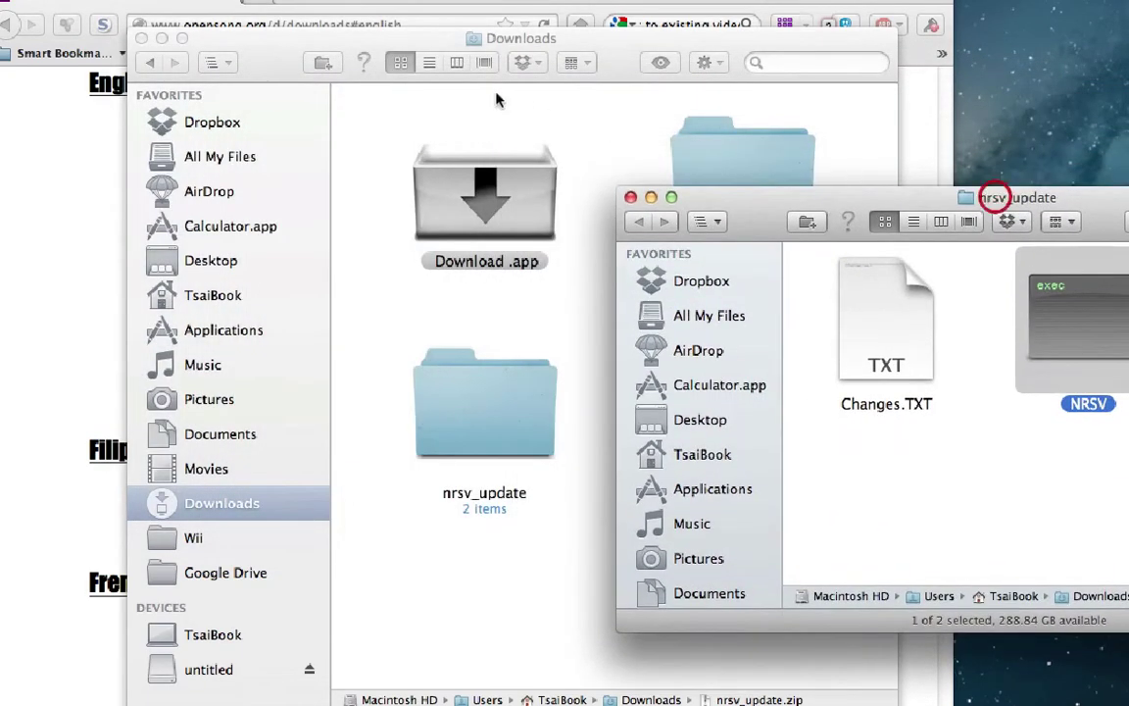
# Copy the NRSV file from nrsv_update into Applications/OpenSong/OpenSong Scripture
pyautogui.click(284, 35)
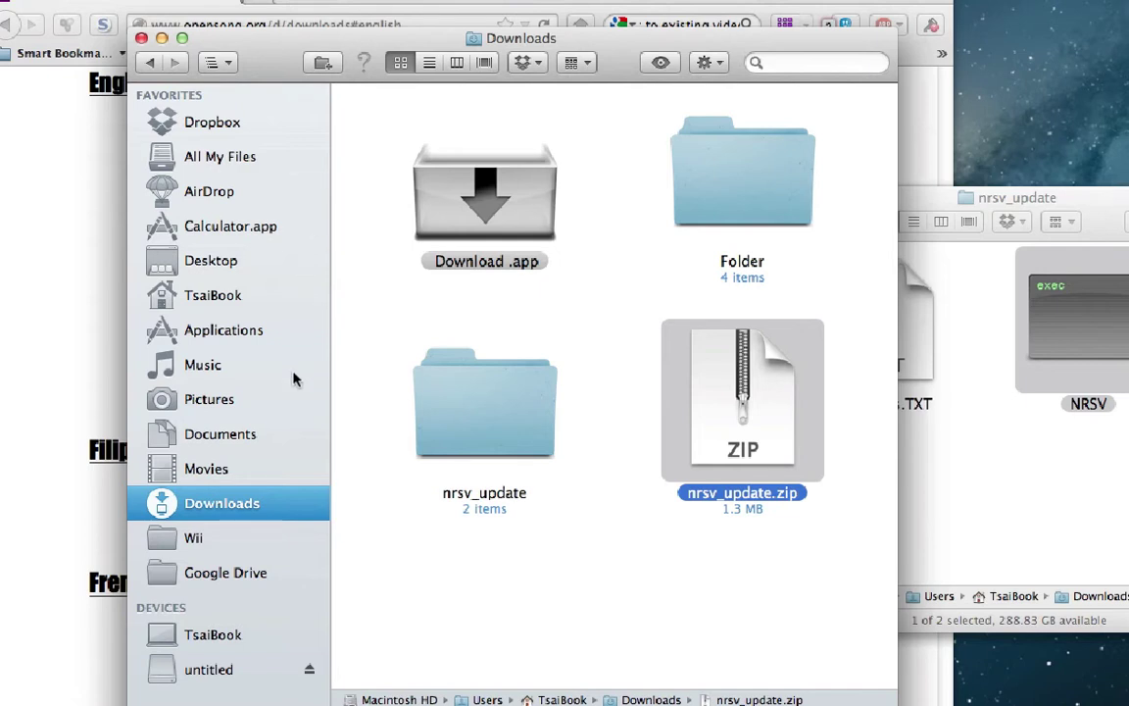
pyautogui.click(169, 332)
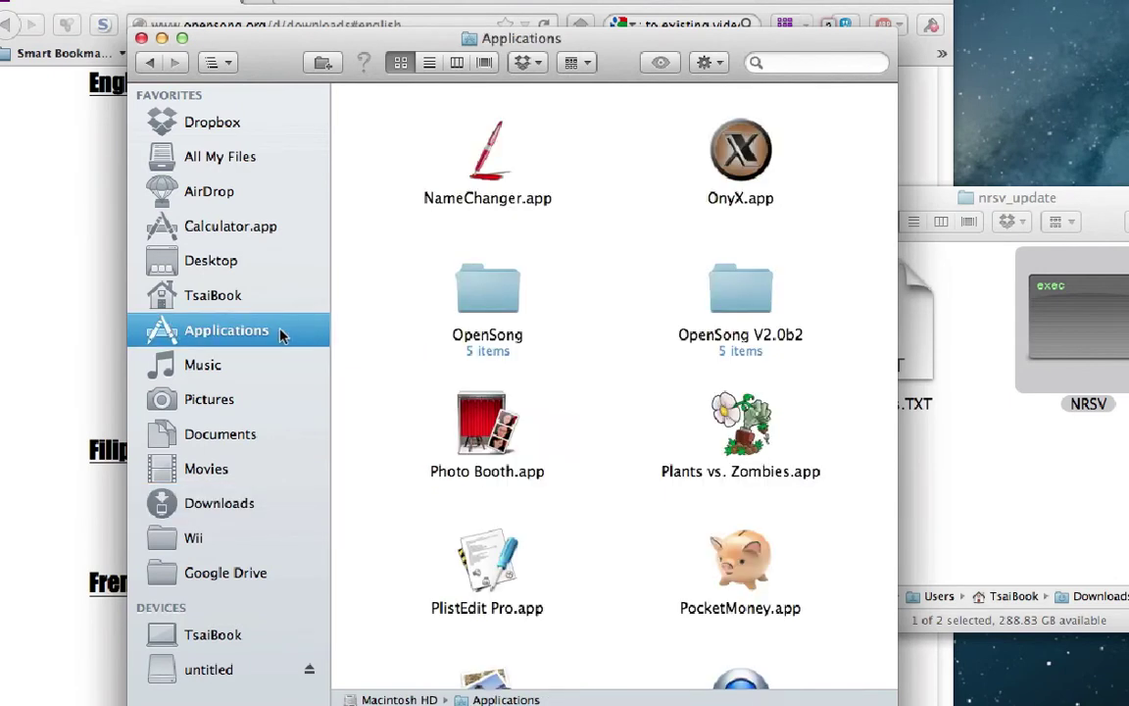
pyautogui.click(496, 302)
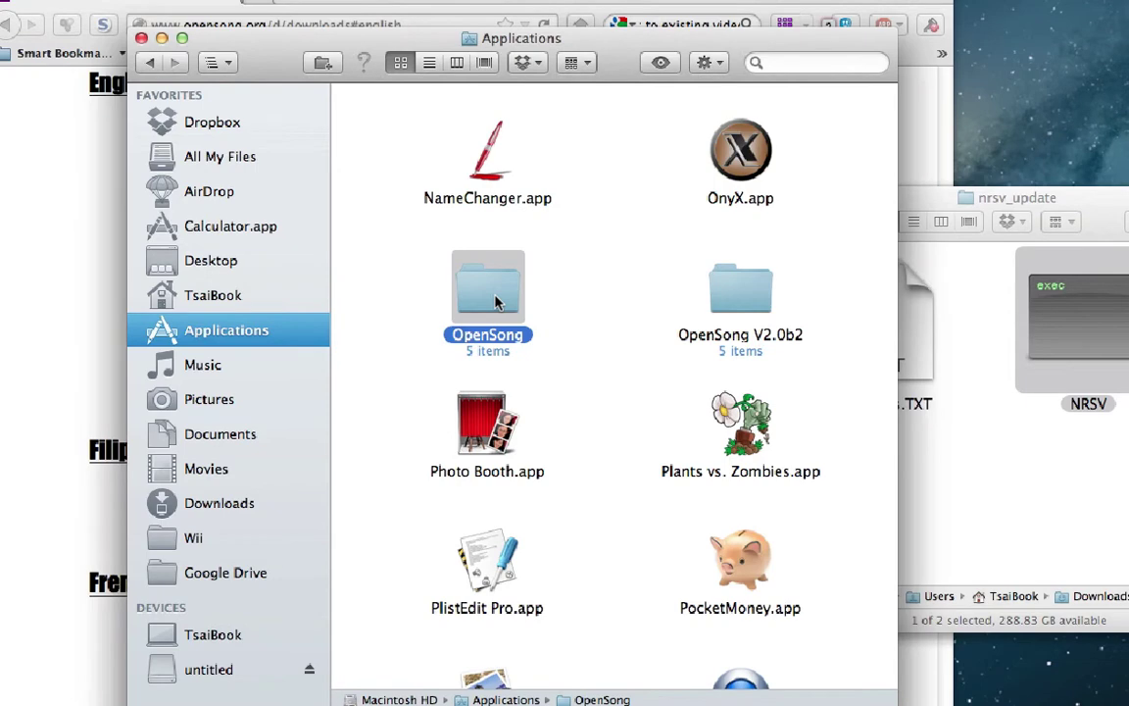
pyautogui.doubleClick(496, 302)
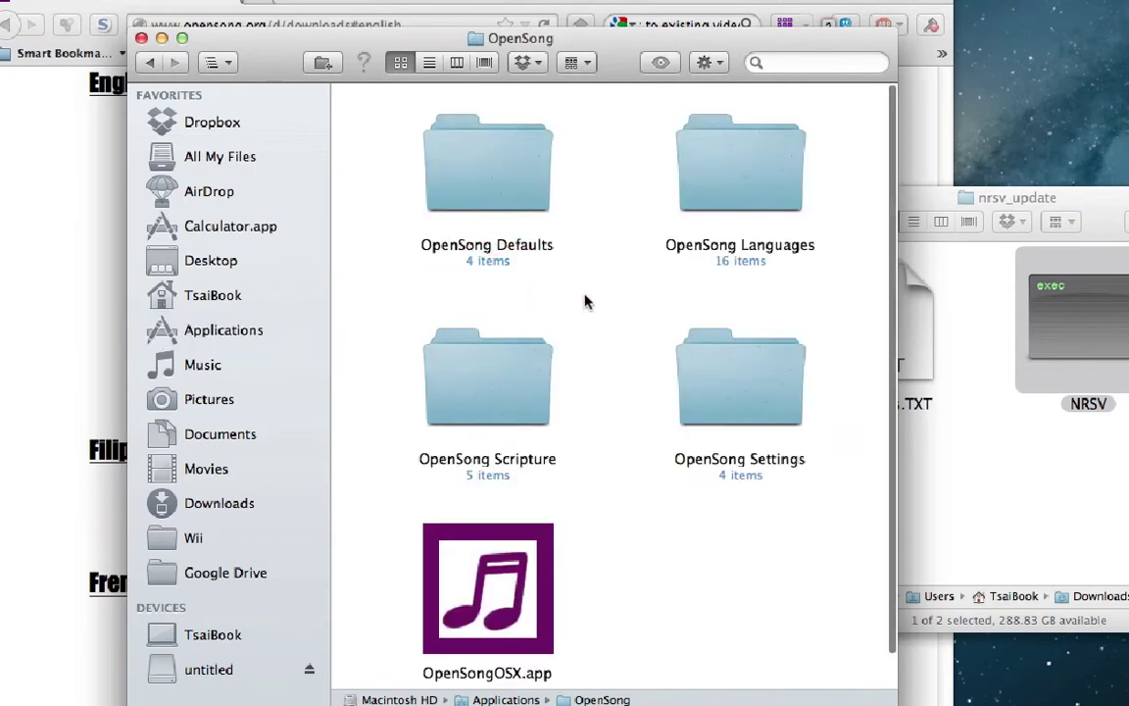
pyautogui.click(516, 390)
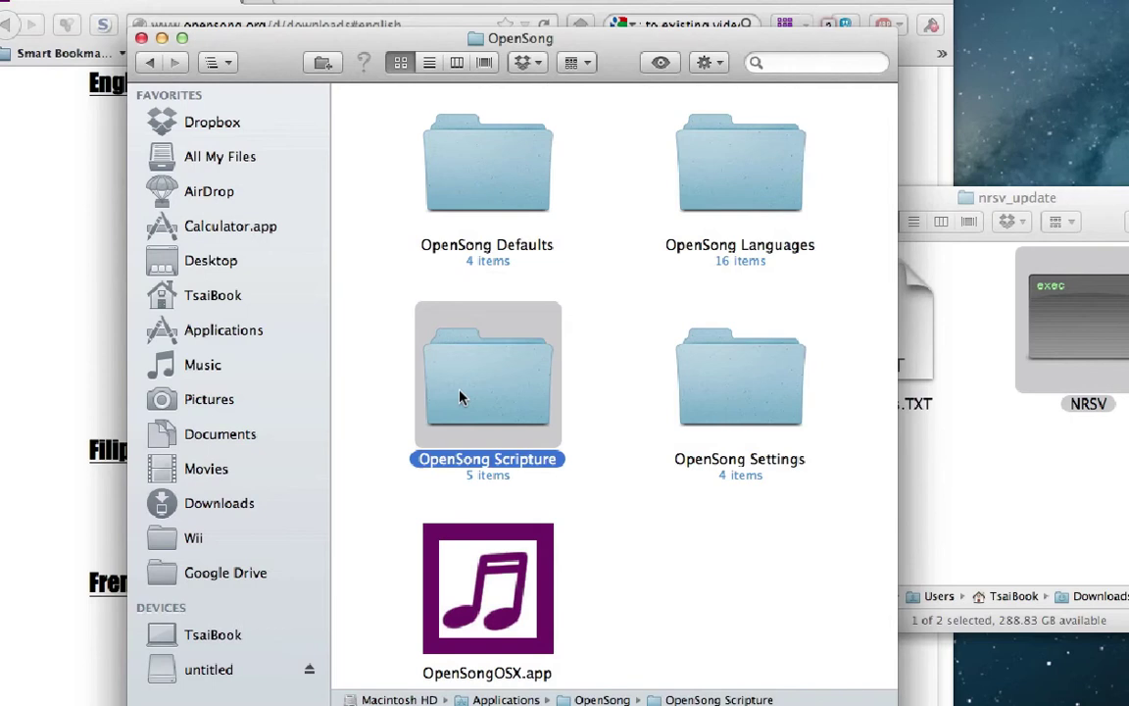
pyautogui.doubleClick(461, 397)
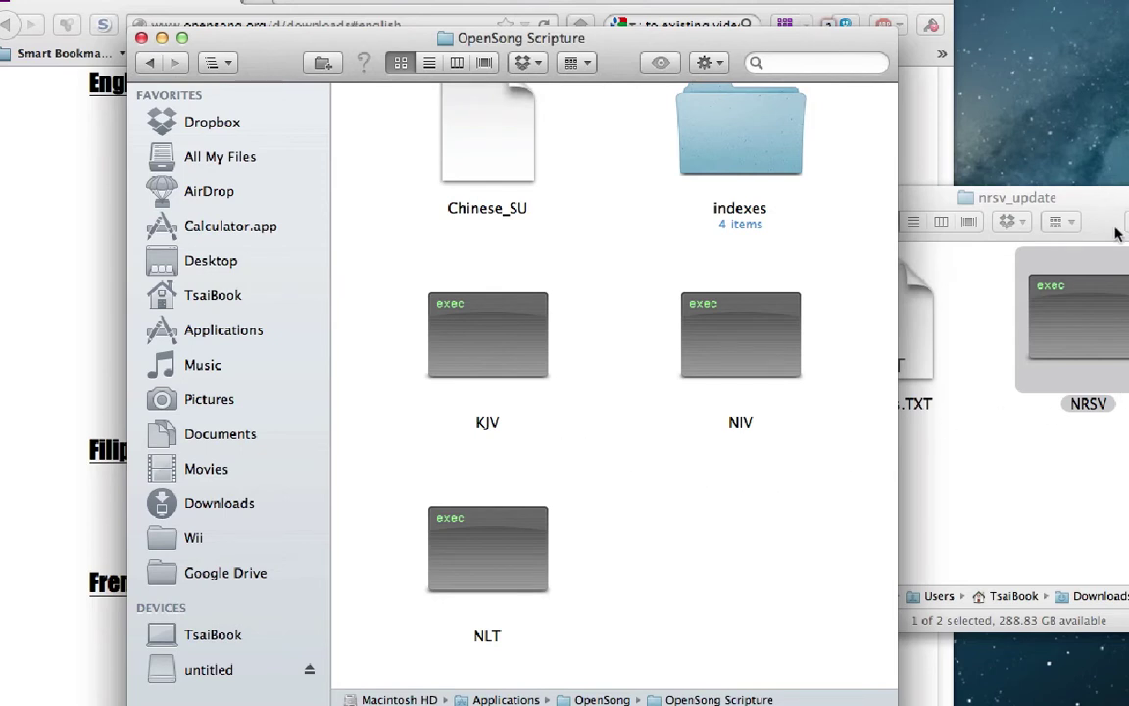
pyautogui.moveTo(1086, 336); pyautogui.dragTo(676, 578)
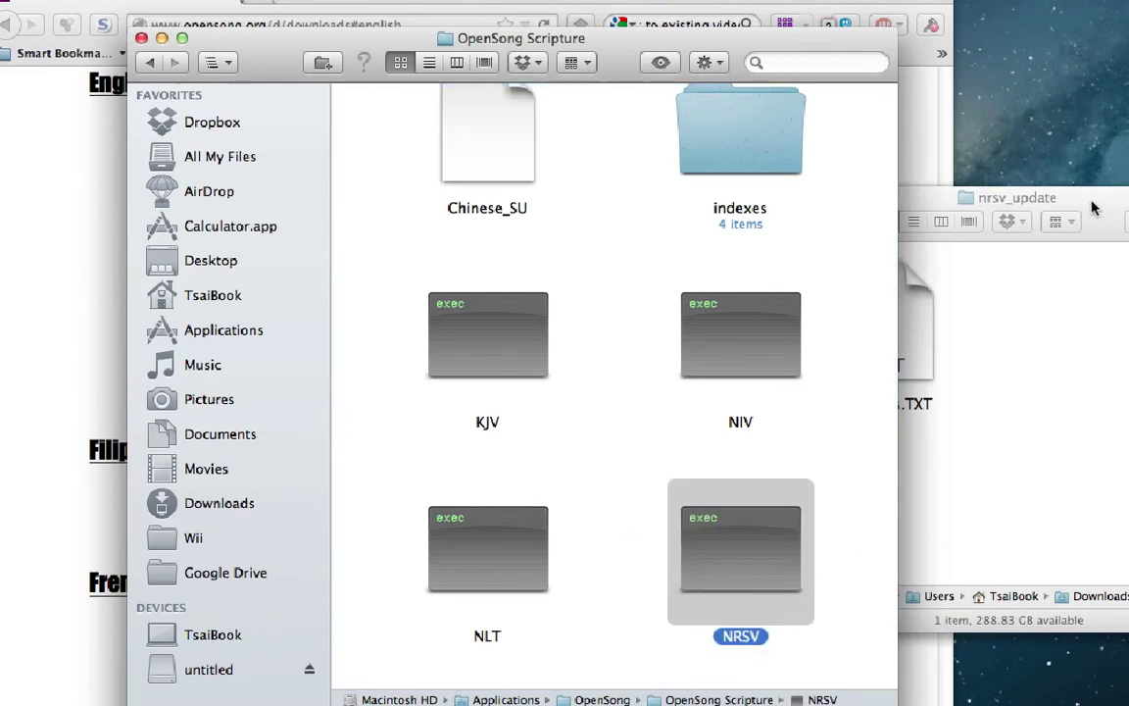
pyautogui.click(985, 190)
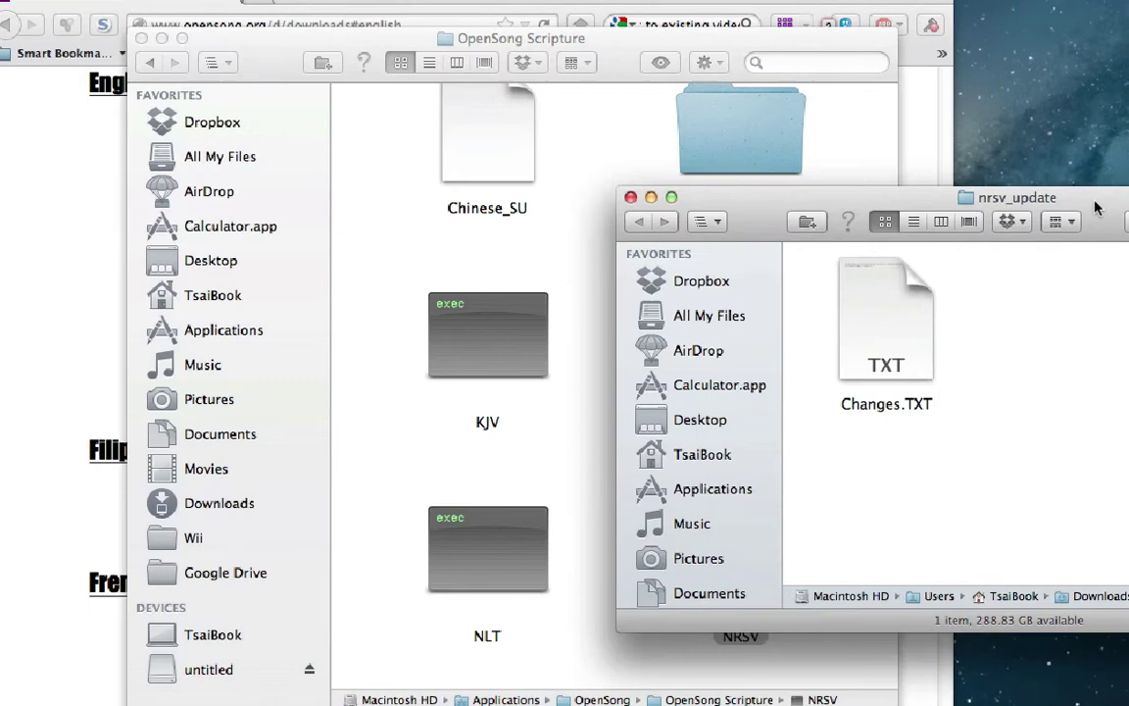
# Close nrsv_update, relaunch OpenSongOSX, and load the 'Test' set in Set Mode
pyautogui.click(631, 198)
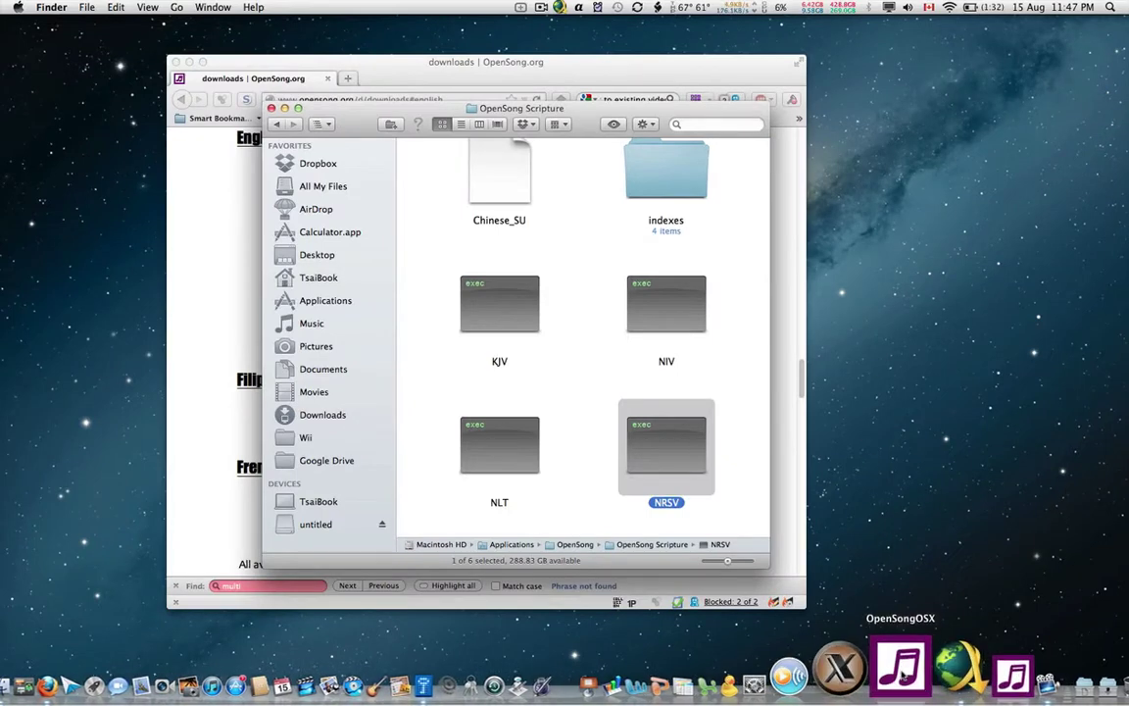
pyautogui.click(902, 675)
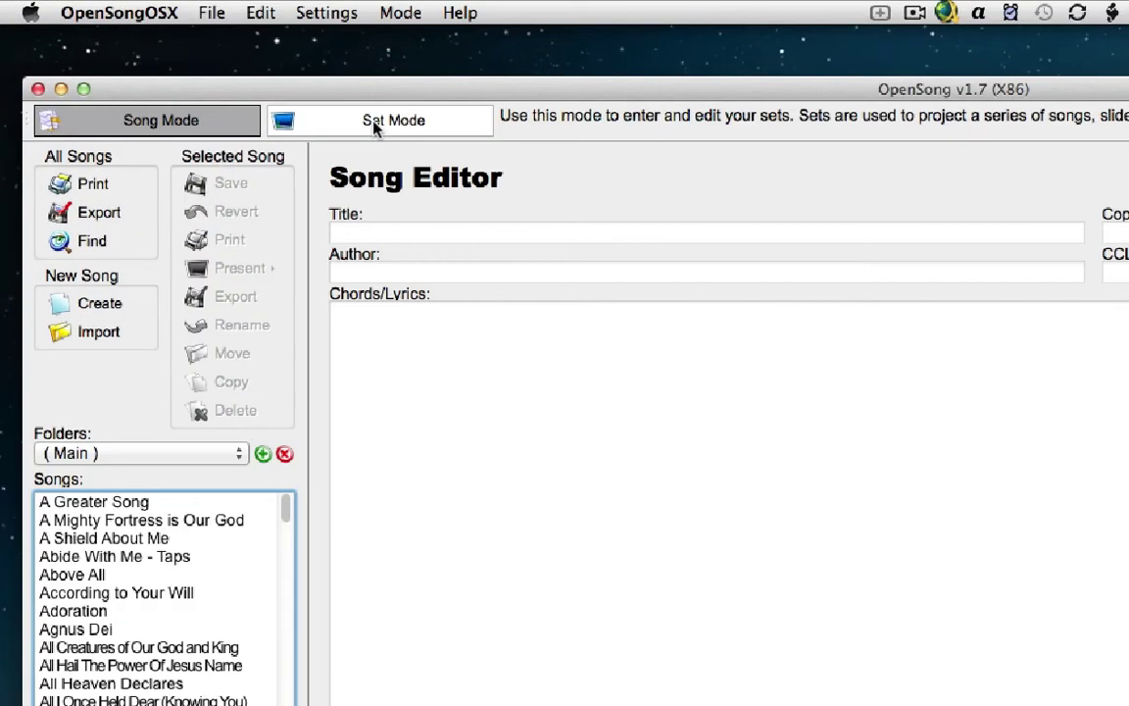
pyautogui.click(221, 74)
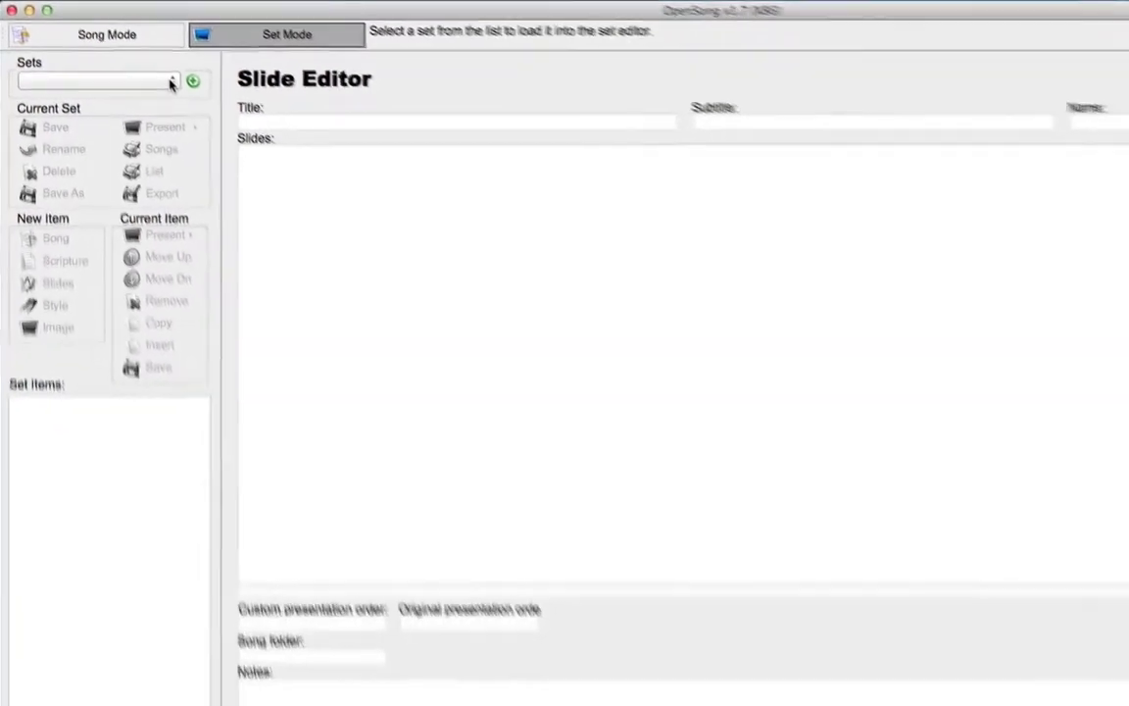
pyautogui.click(245, 180)
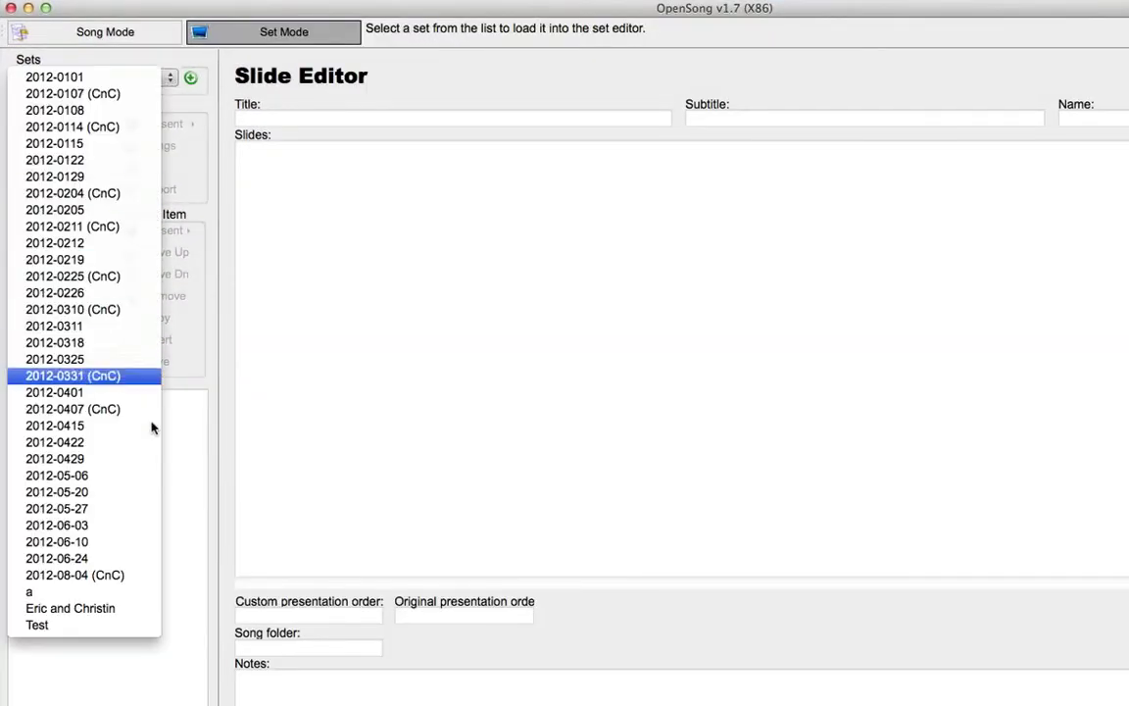
pyautogui.click(119, 625)
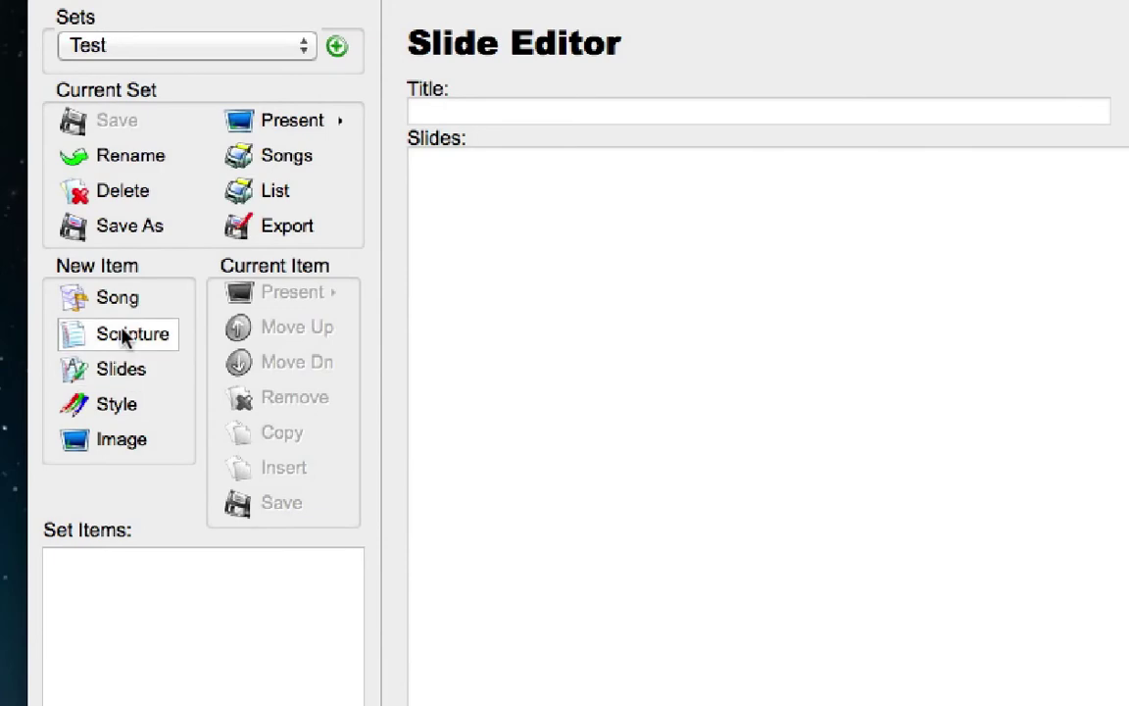
# Start a new Scripture item and choose the NRSV version
pyautogui.click(124, 336)
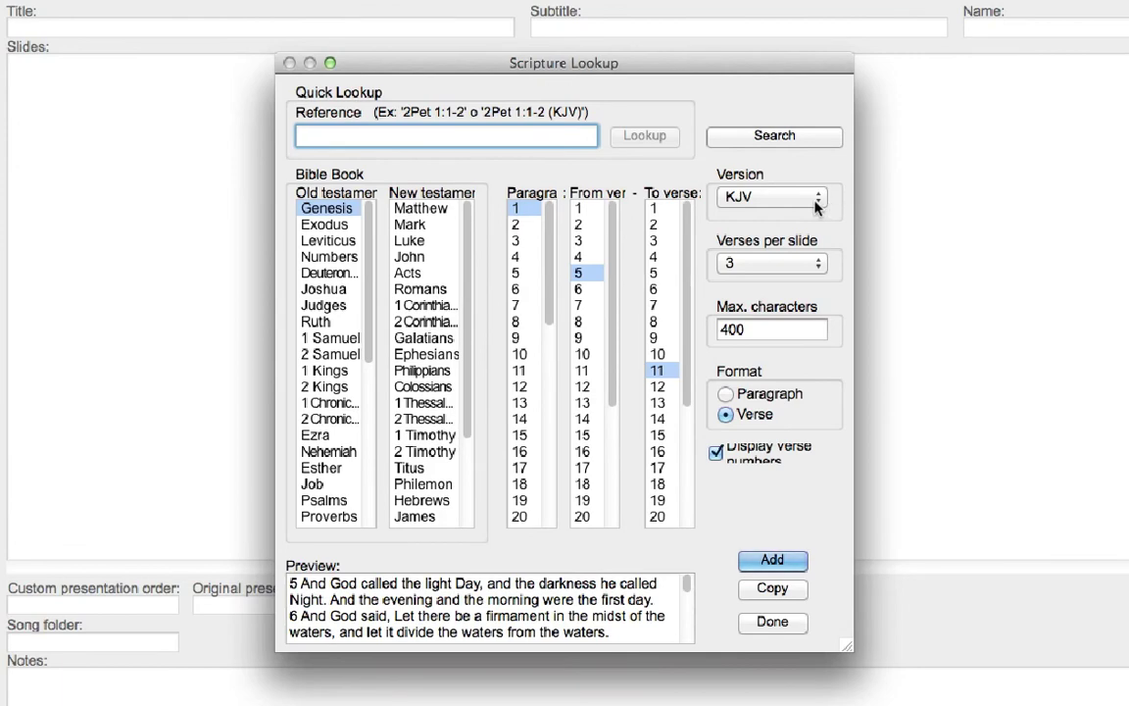
pyautogui.click(816, 201)
pyautogui.click(794, 252)
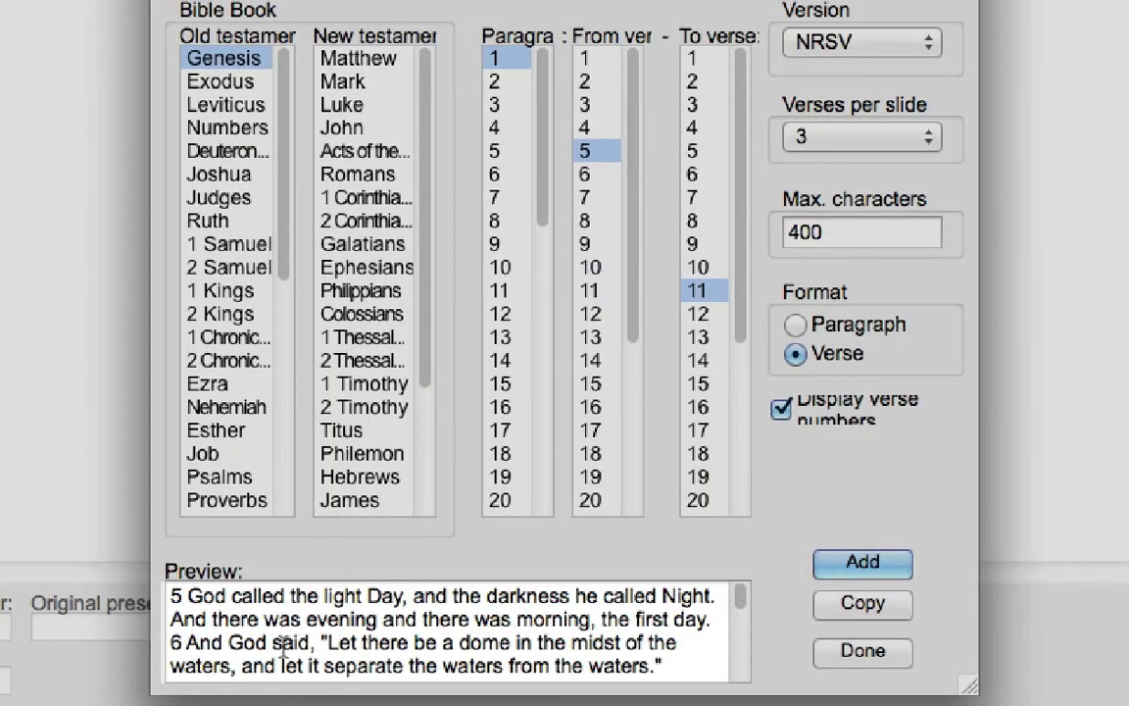
# Select 1 Thessalonians with the verse range set to verse 8
pyautogui.moveTo(187, 596); pyautogui.dragTo(682, 677)
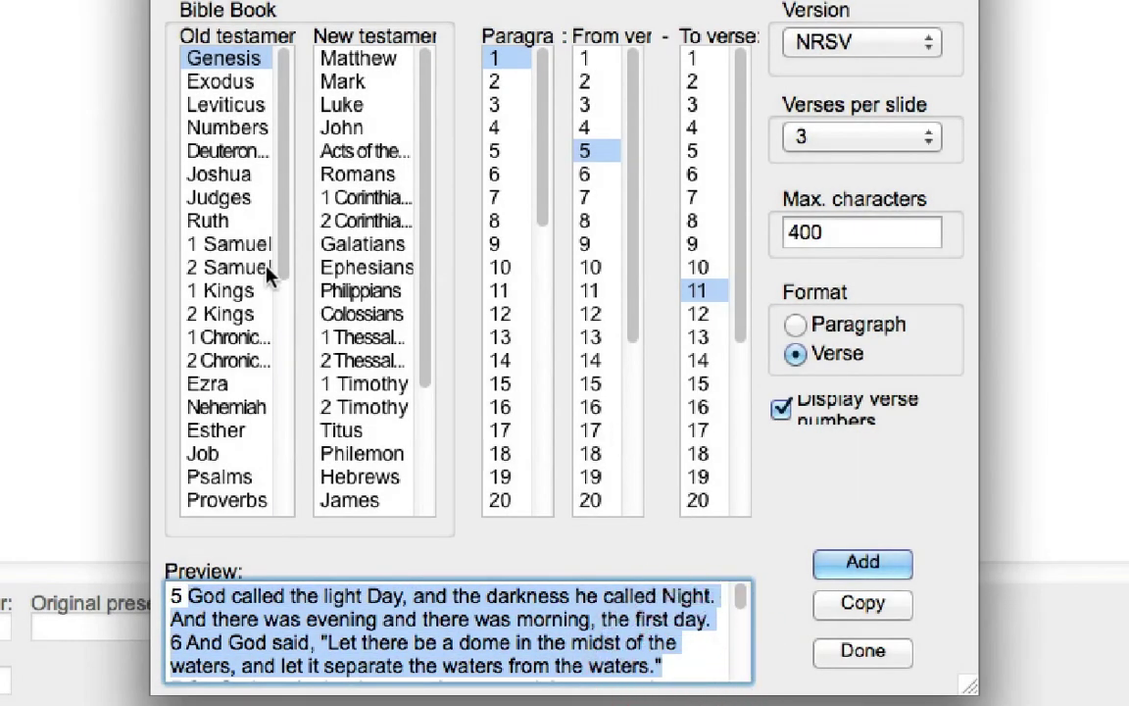
pyautogui.click(230, 267)
pyautogui.click(405, 347)
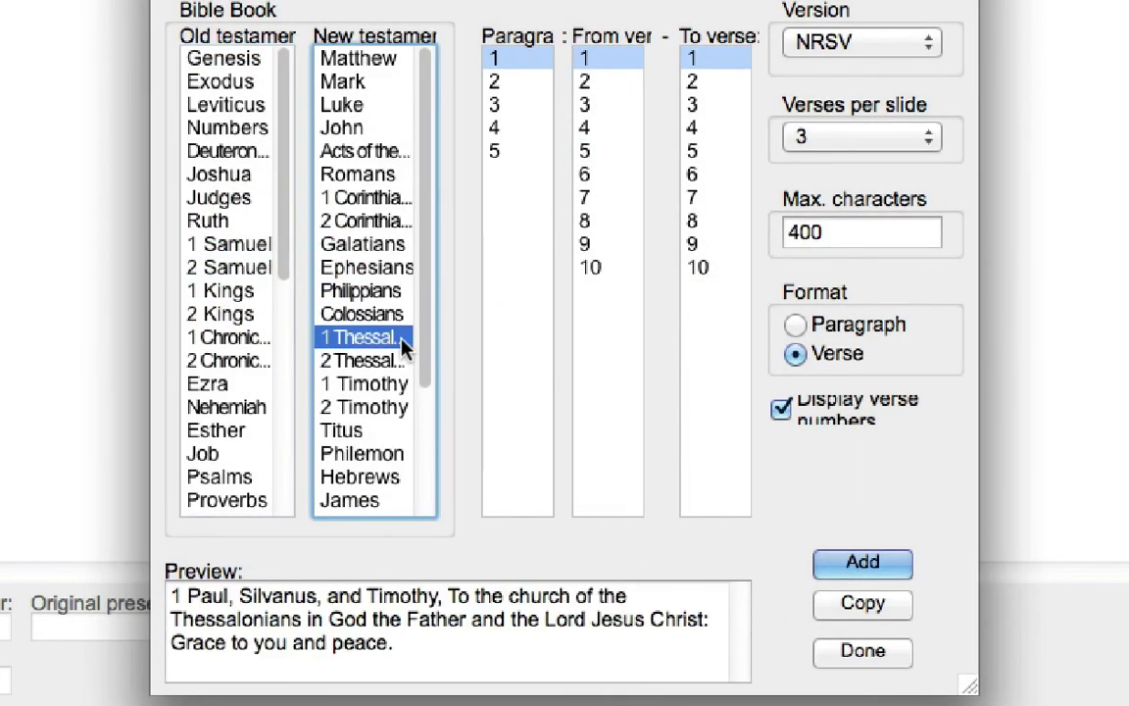
pyautogui.click(585, 244)
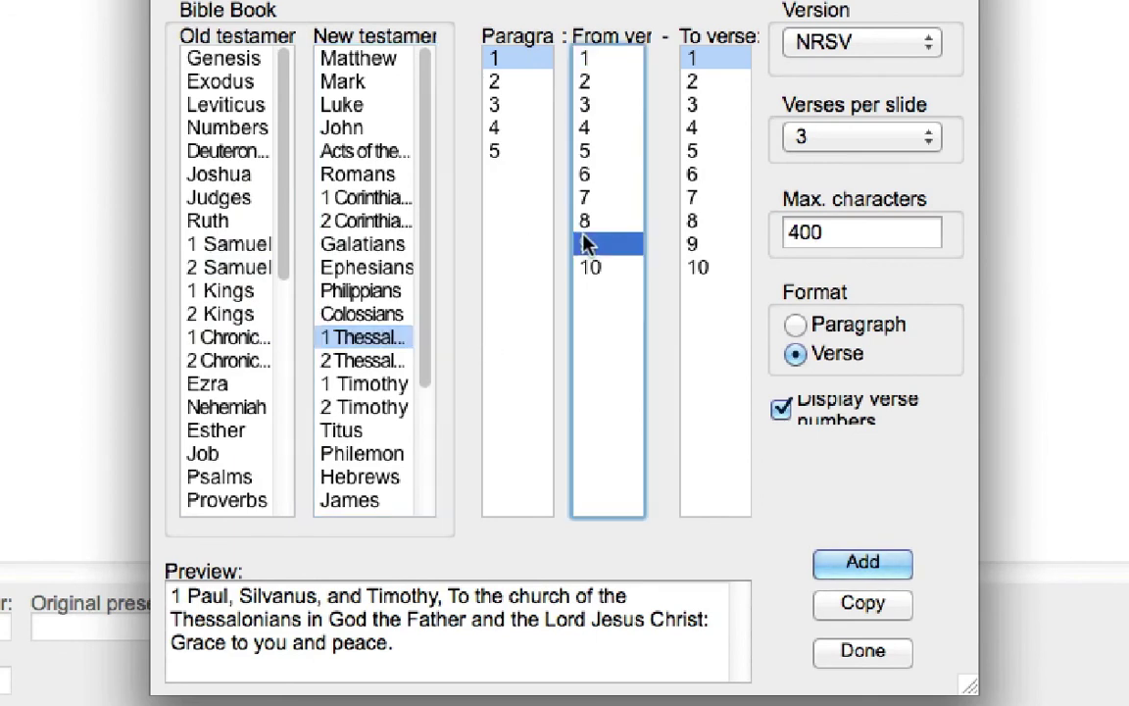
pyautogui.click(693, 226)
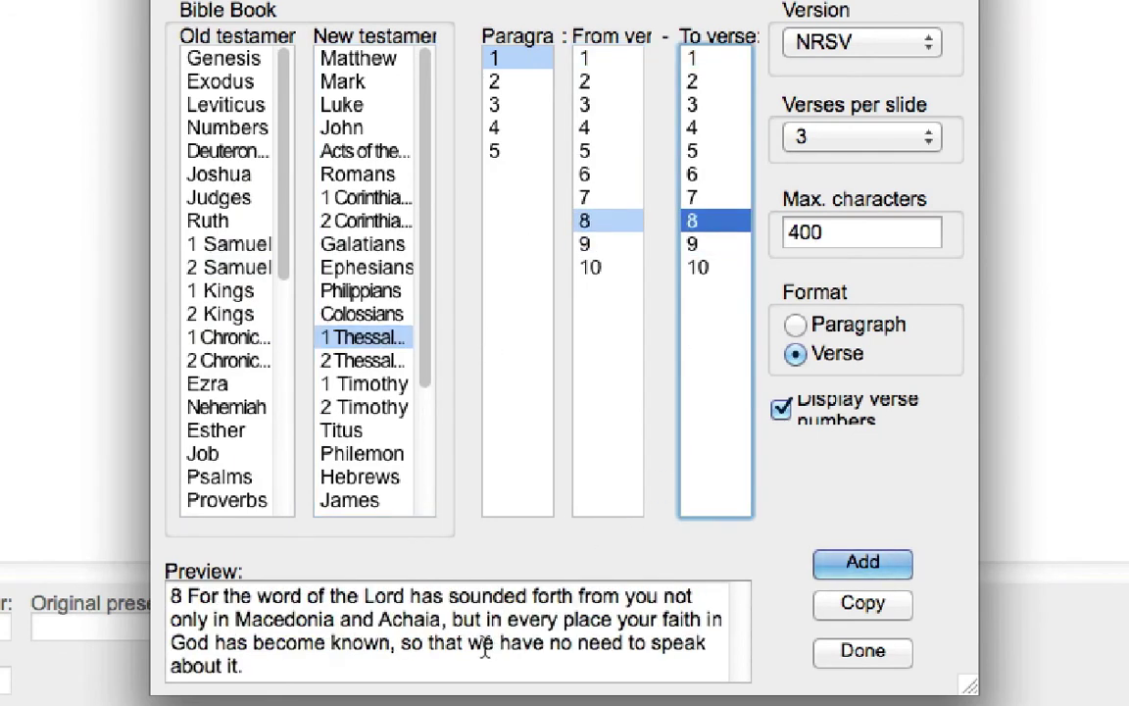